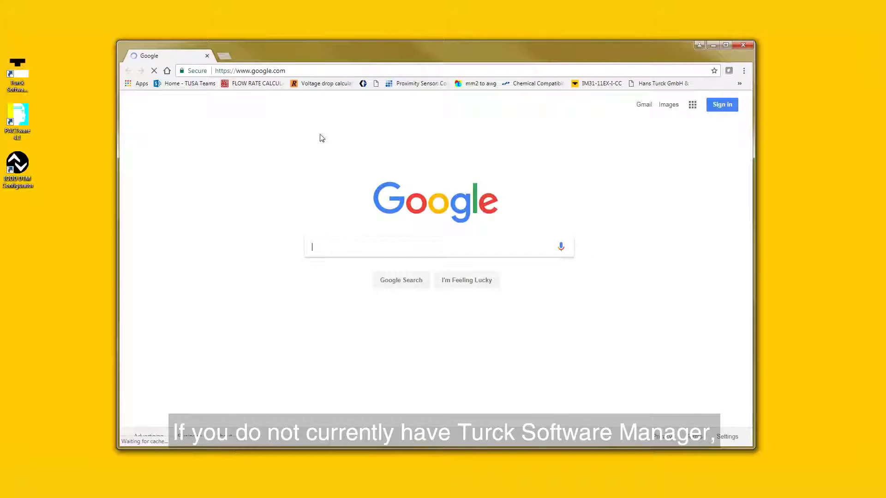
{"action": "type", "text": "www."}
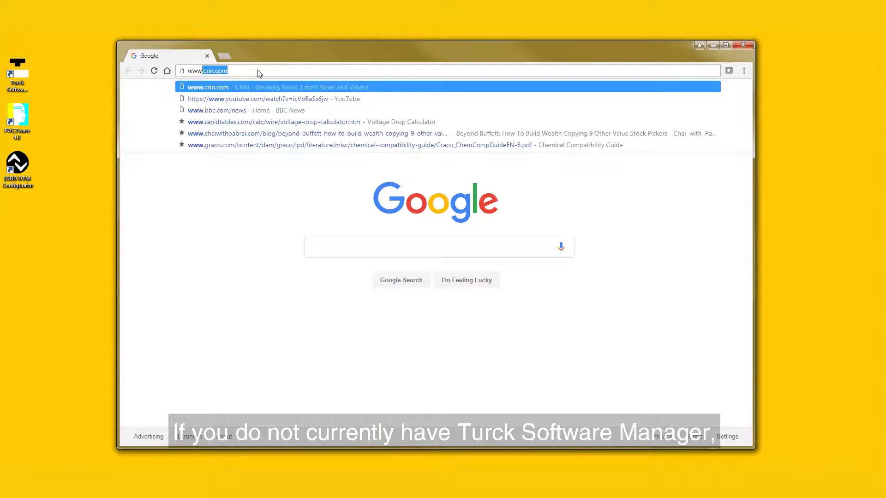
{"action": "type", "text": "turck"}
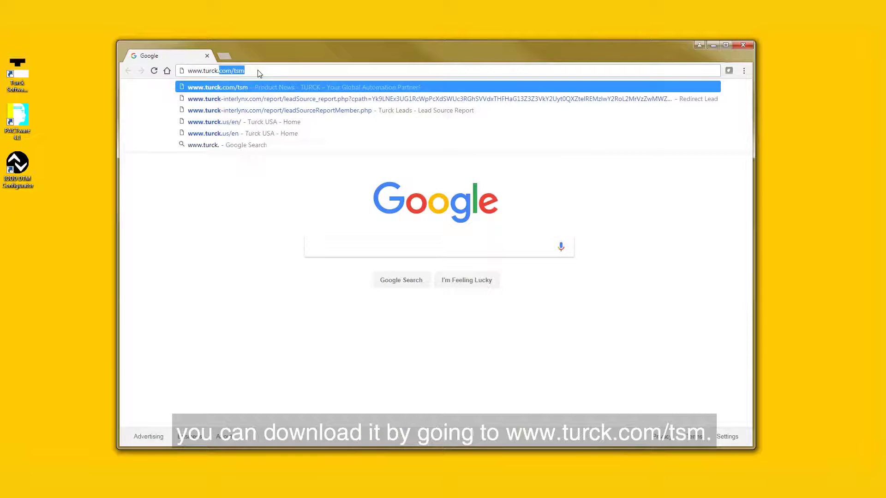
{"action": "type", "text": ".com/tsm"}
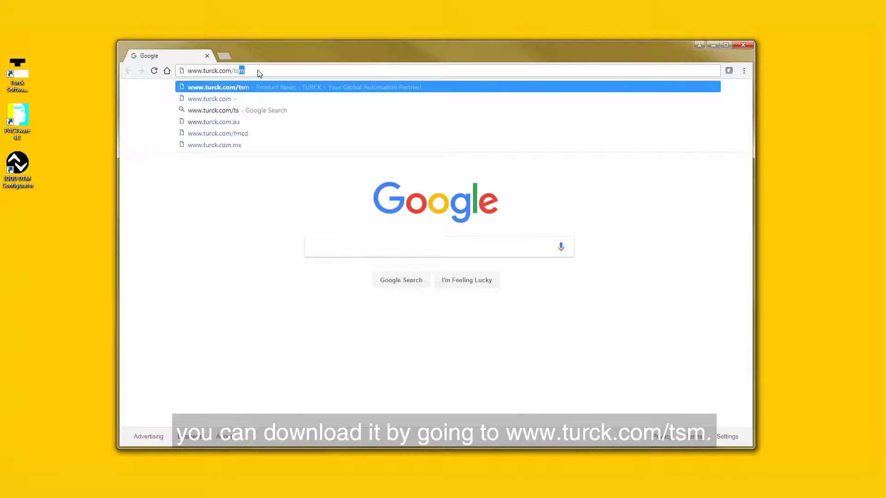
{"action": "key", "text": "Return"}
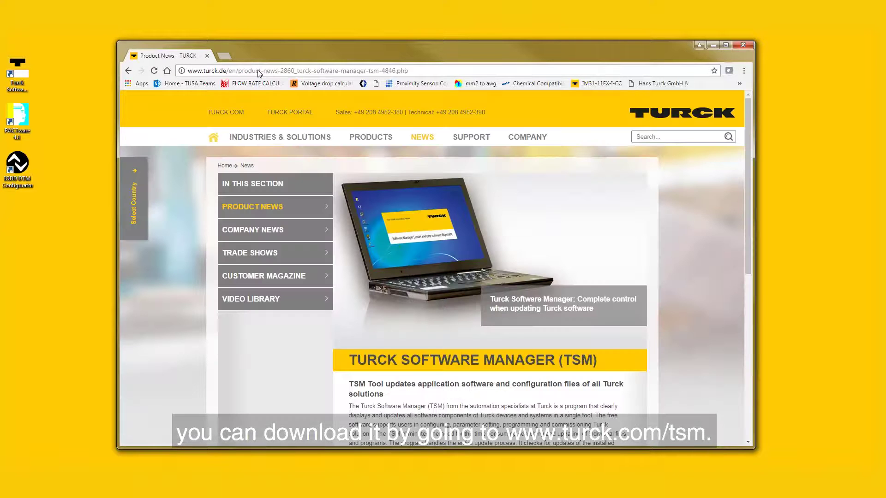
{"action": "scroll", "coordinate": [323, 164], "scroll_direction": "down", "scroll_amount": 7}
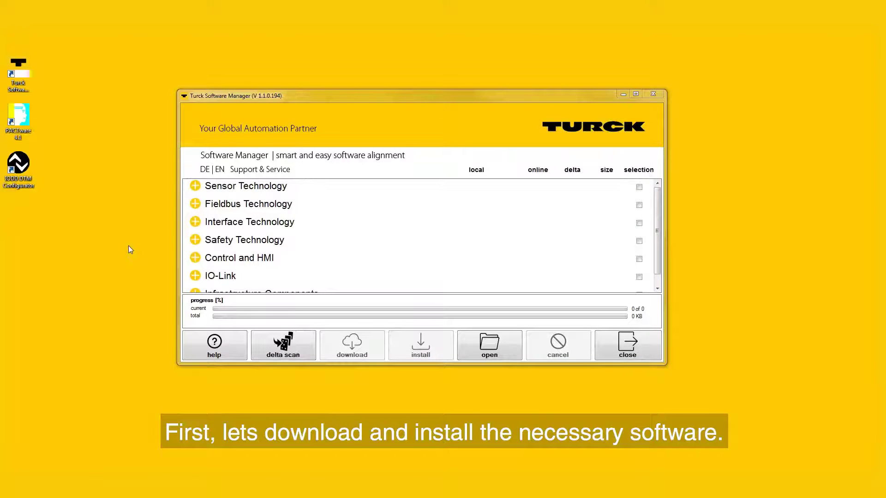
Under IO-Link, mark the DTM for fieldbus I/O systems and download it
{"action": "left_click", "coordinate": [196, 276]}
{"action": "scroll", "coordinate": [257, 268], "scroll_direction": "down", "scroll_amount": 5}
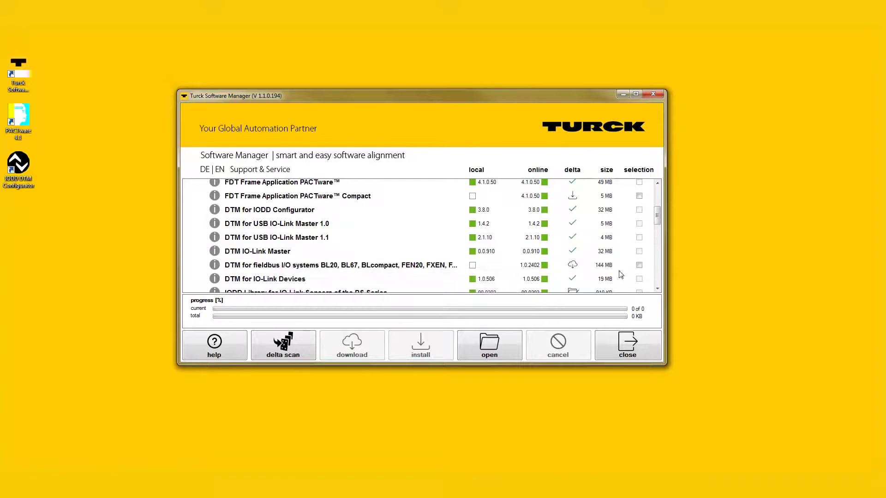
{"action": "left_click", "coordinate": [640, 265]}
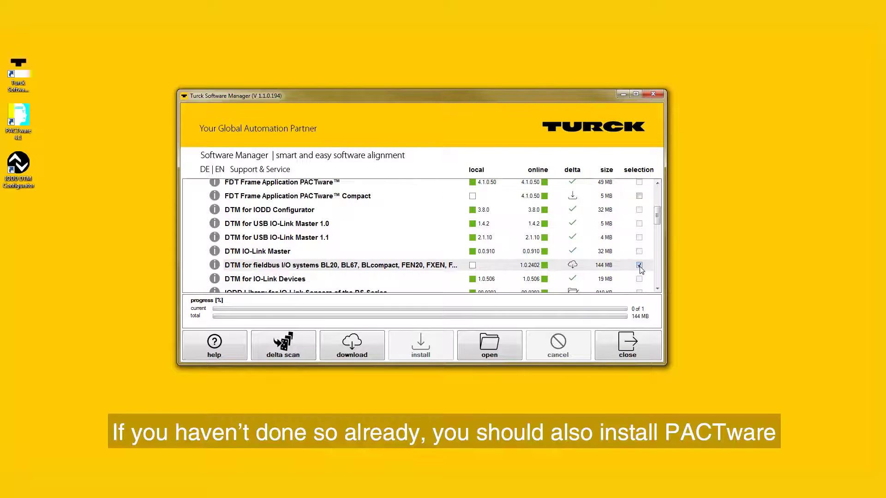
{"action": "scroll", "coordinate": [366, 228], "scroll_direction": "up", "scroll_amount": 1}
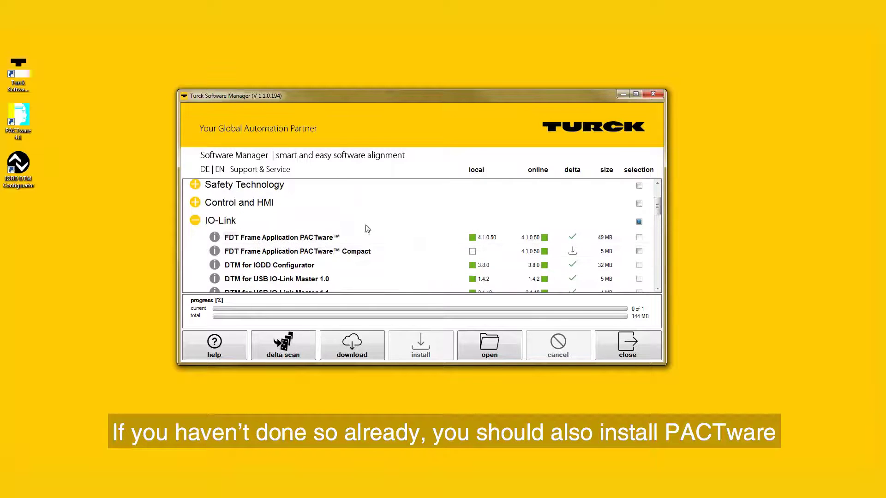
{"action": "scroll", "coordinate": [313, 241], "scroll_direction": "down", "scroll_amount": 1}
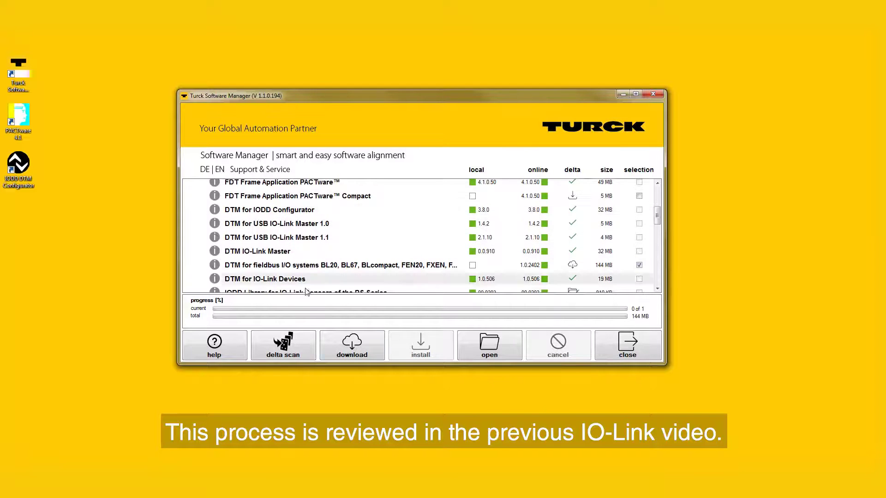
{"action": "left_click", "coordinate": [338, 353]}
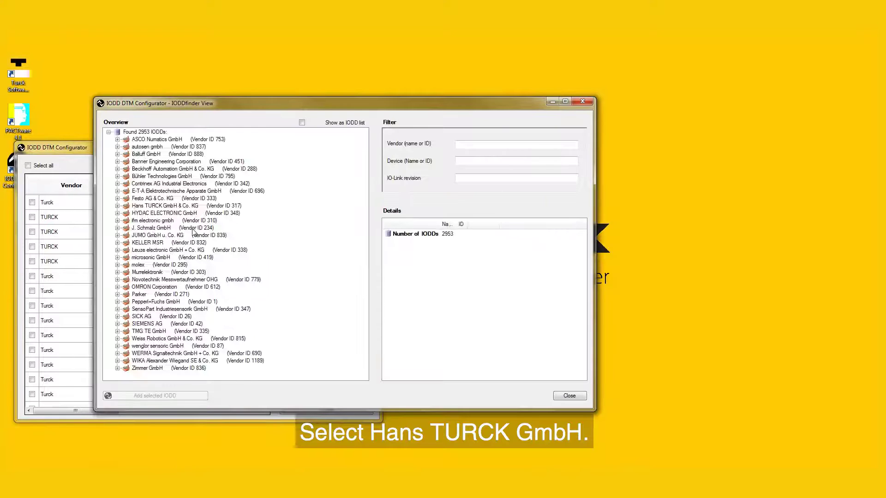
In IODDfinder, browse Hans TURCK > BCT10-S30 > revision 1.1 and choose V01.0009
{"action": "left_click", "coordinate": [117, 207]}
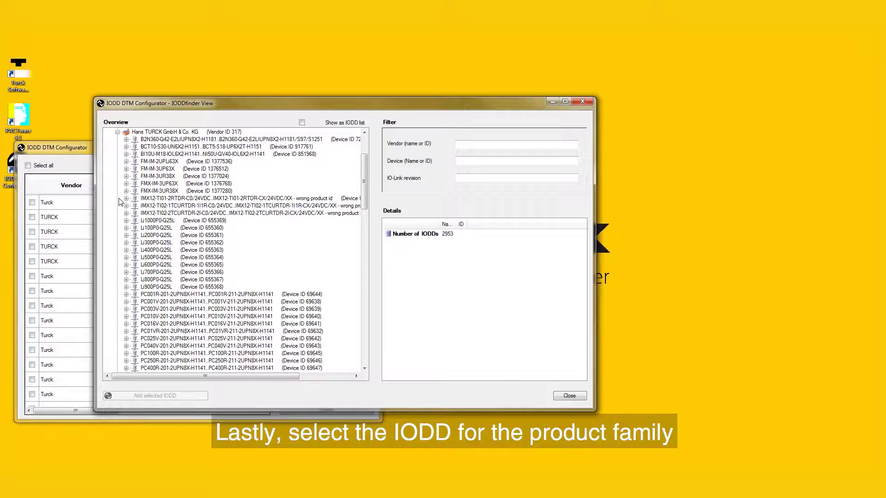
{"action": "left_click", "coordinate": [127, 147]}
{"action": "left_click", "coordinate": [136, 157]}
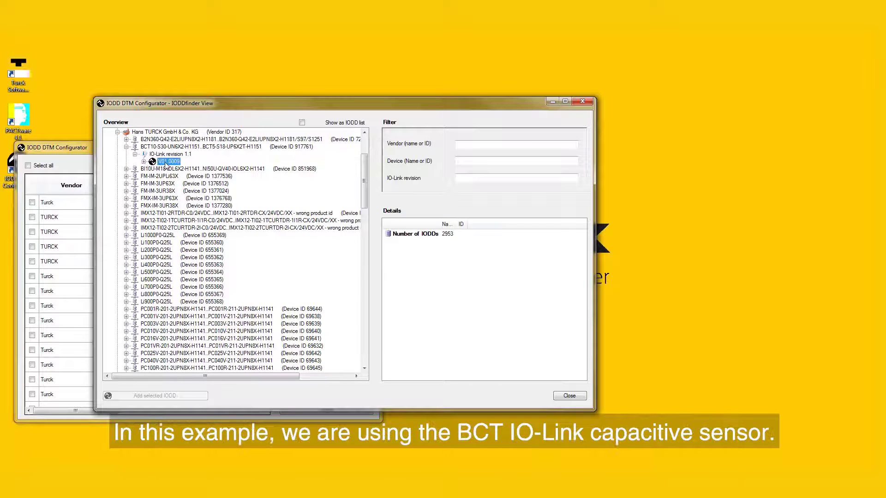
{"action": "double_click", "coordinate": [167, 162]}
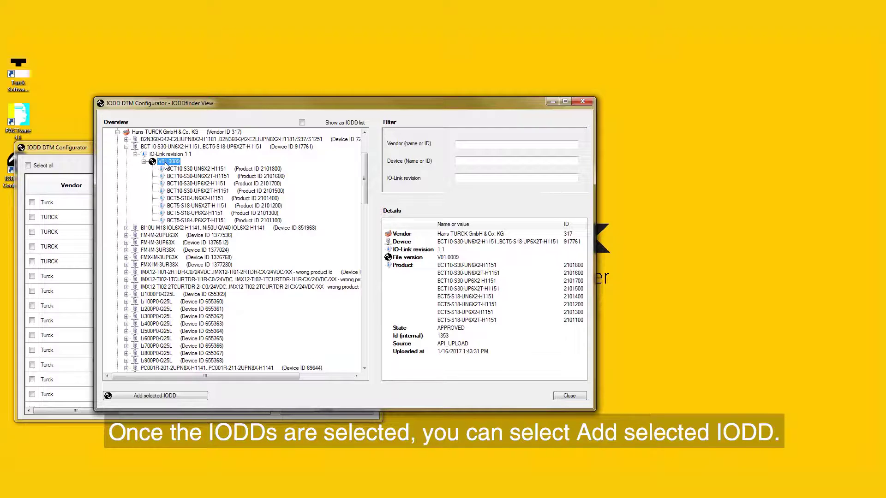
Add the selected BCT IODD and confirm its installation
{"action": "left_click", "coordinate": [193, 398]}
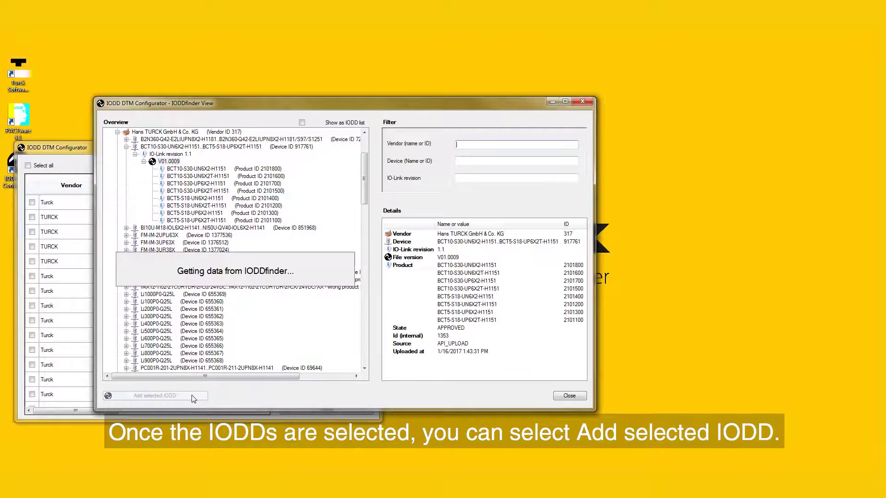
{"action": "left_click", "coordinate": [501, 280]}
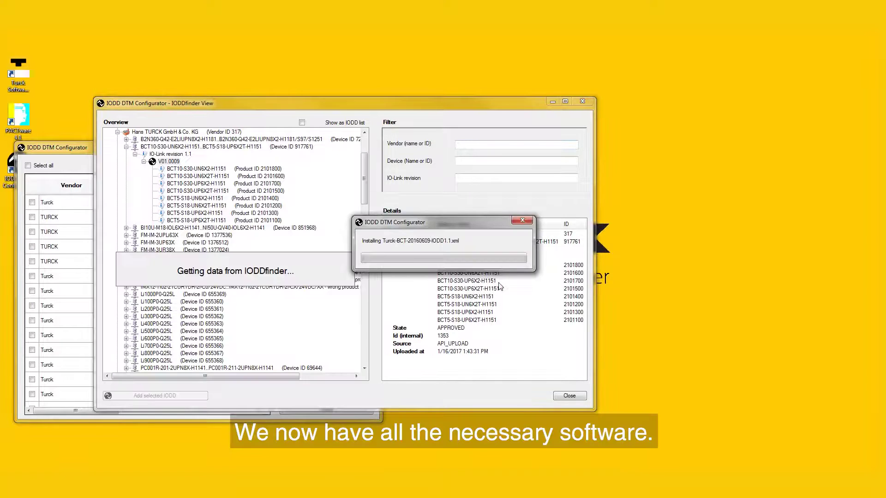
{"action": "key", "text": "Return"}
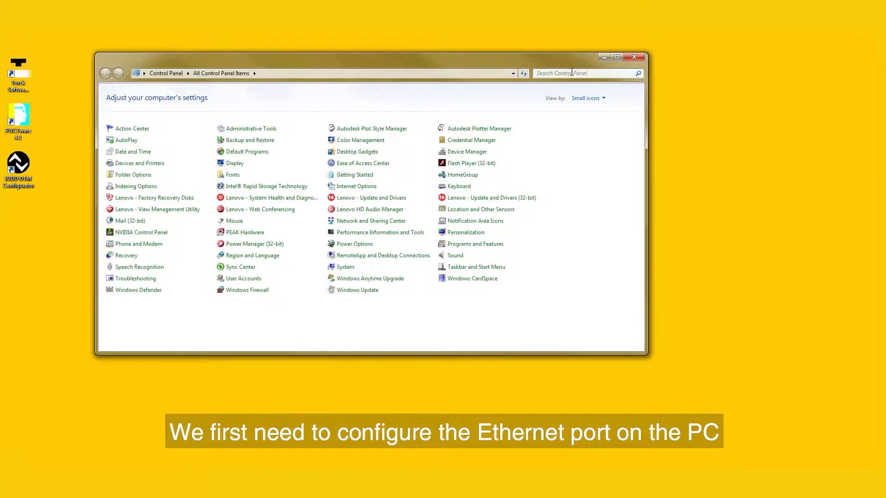
Show the Internet Protocol Version 4 properties of Local Area Connection 3
{"action": "left_click", "coordinate": [572, 73]}
{"action": "type", "text": "ne"}
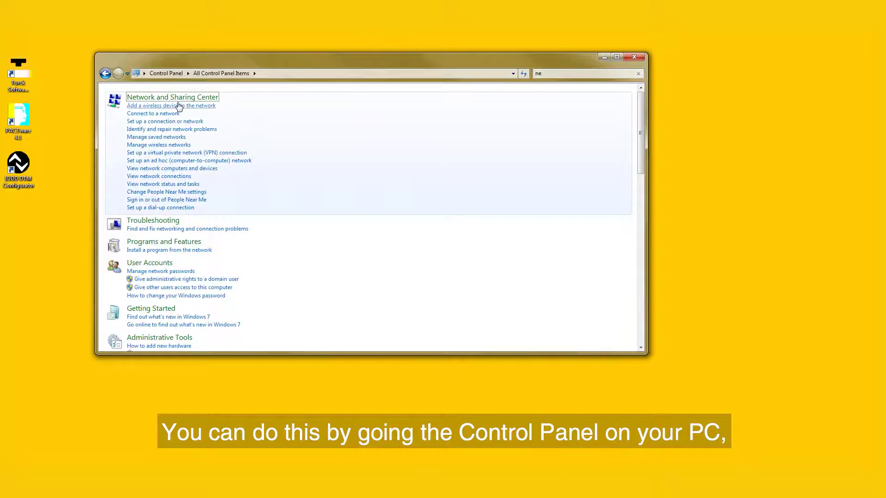
{"action": "left_click", "coordinate": [177, 98]}
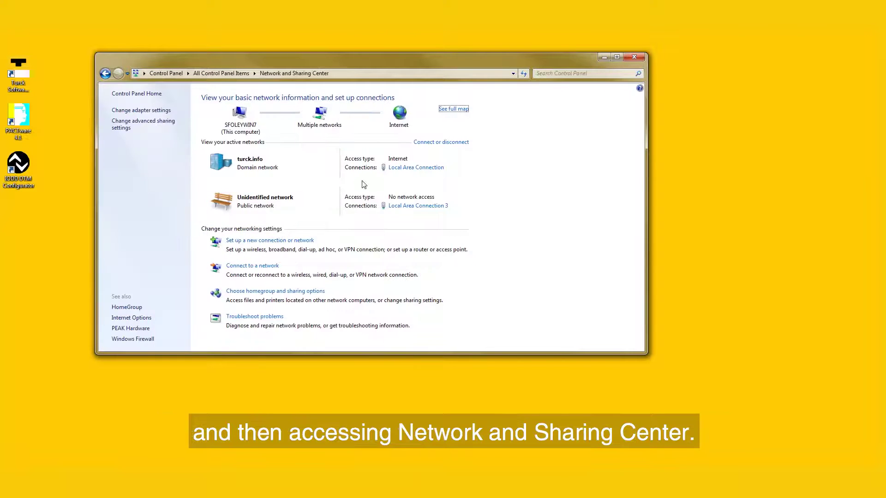
{"action": "left_click", "coordinate": [435, 208]}
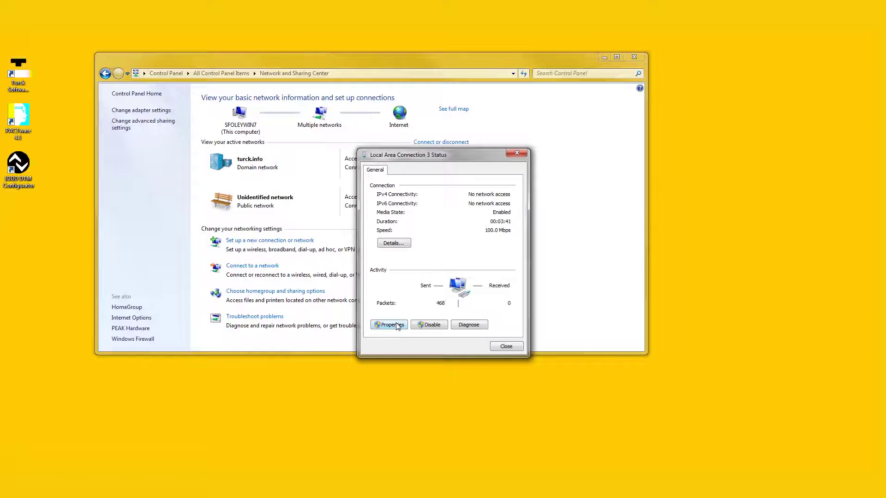
{"action": "left_click", "coordinate": [389, 324]}
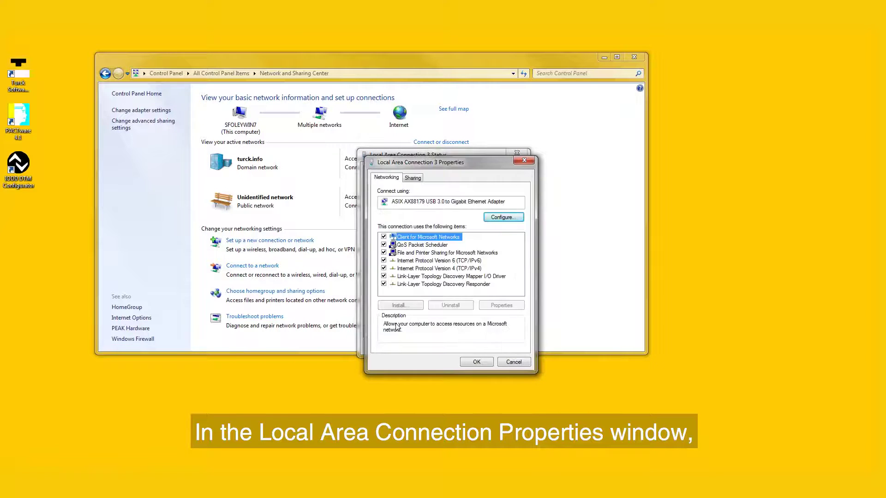
{"action": "left_click", "coordinate": [426, 270]}
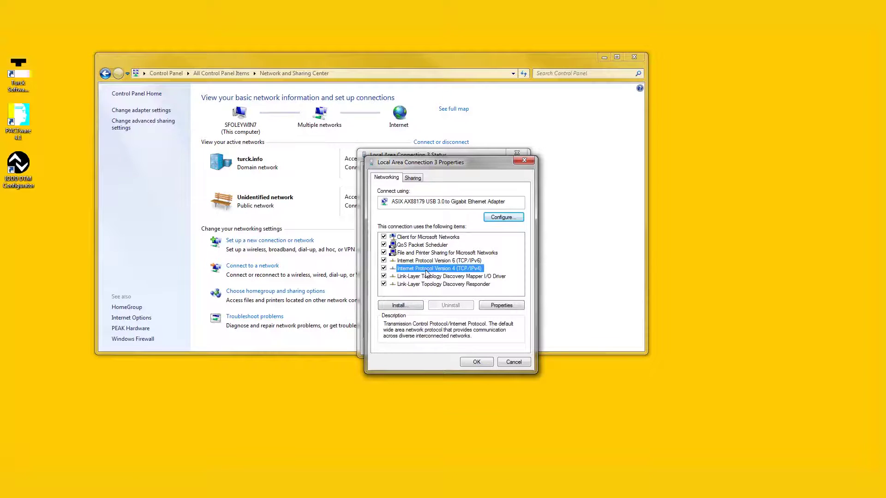
{"action": "left_click", "coordinate": [502, 306]}
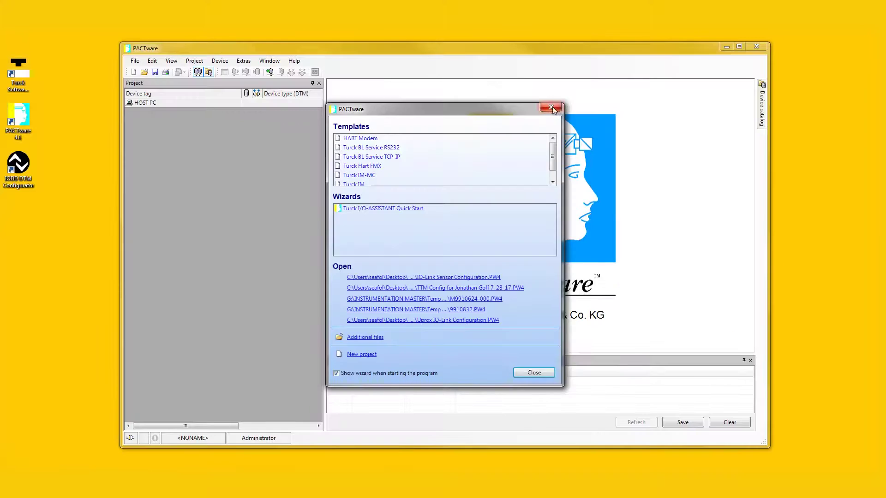
Add a BL Service Ethernet device and open its bus address management
{"action": "left_click", "coordinate": [218, 63]}
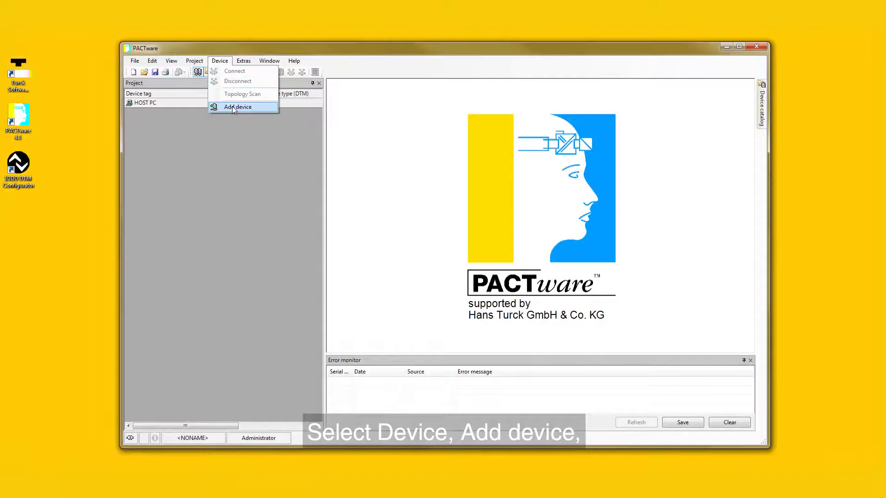
{"action": "left_click", "coordinate": [234, 108]}
{"action": "left_click", "coordinate": [298, 195]}
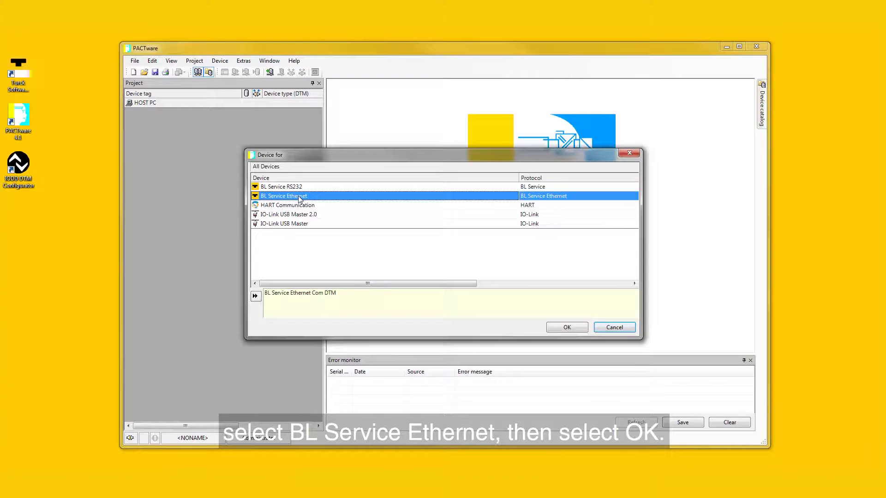
{"action": "left_click", "coordinate": [563, 328]}
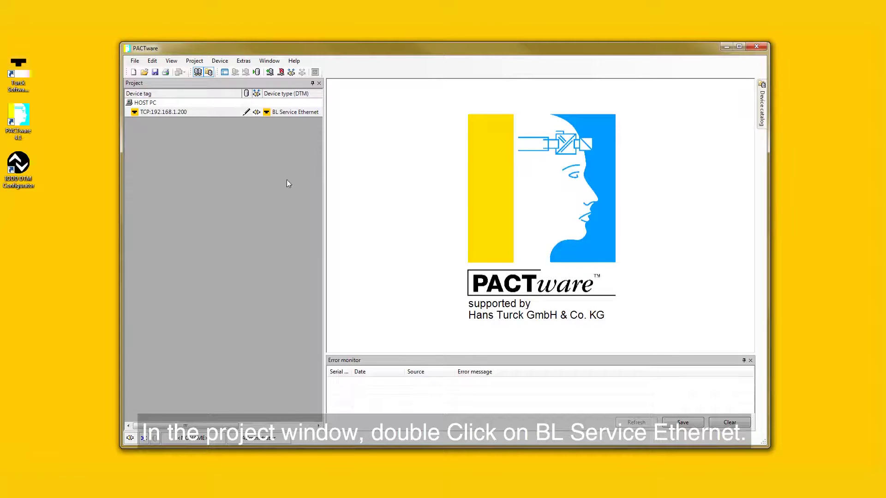
{"action": "double_click", "coordinate": [178, 113]}
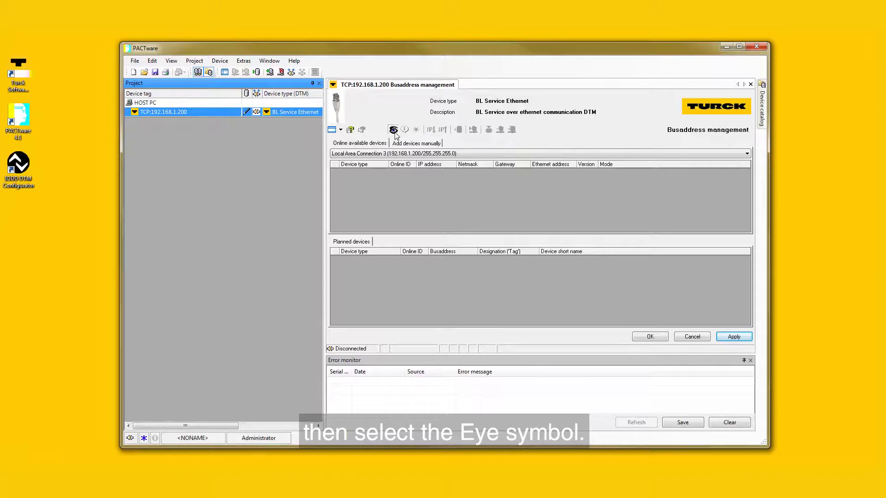
Search Local Area Connection 3 and add the TBEN-L5-8IOL master at 192.168.1.9
{"action": "left_click", "coordinate": [399, 153]}
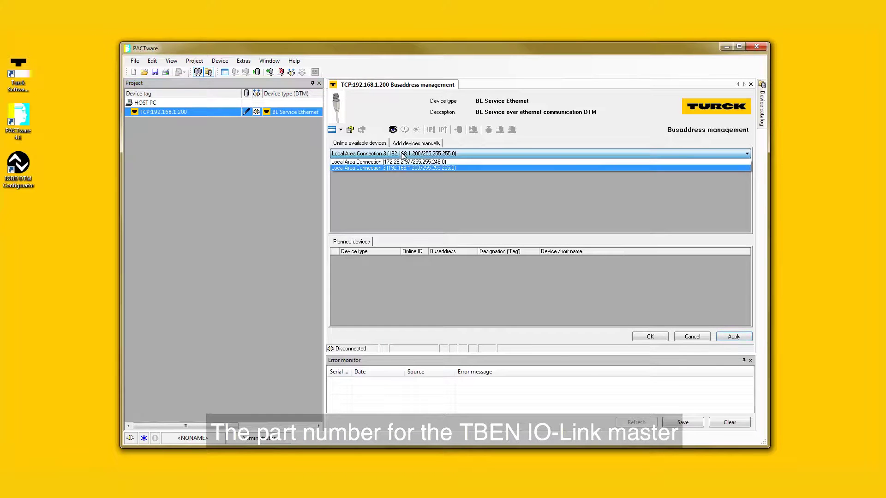
{"action": "left_click", "coordinate": [399, 168]}
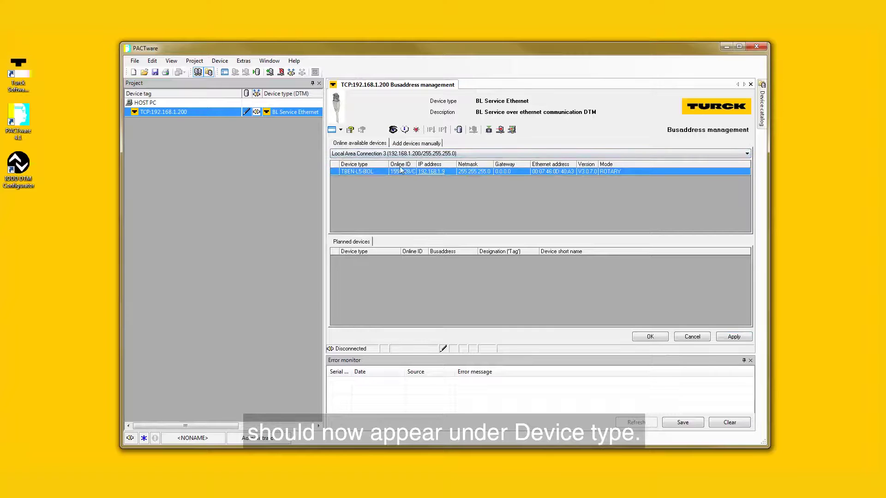
{"action": "left_click", "coordinate": [456, 131]}
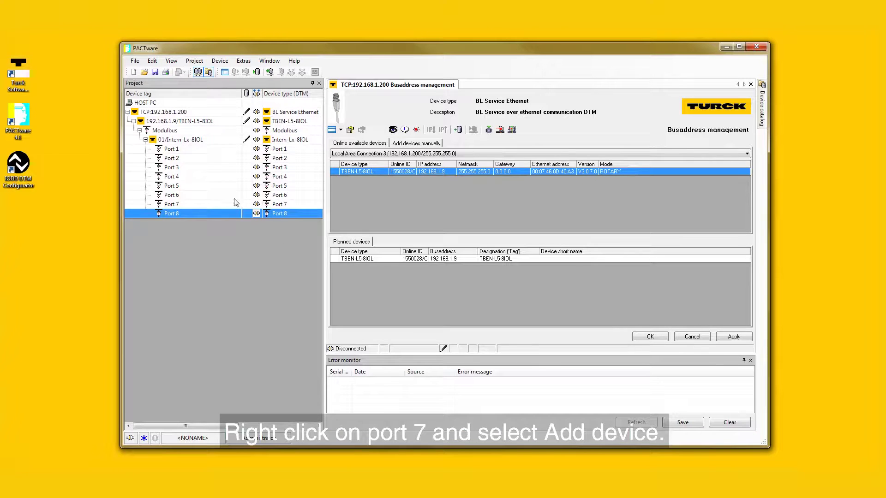
Add a BCT IODD1.1 sensor device under TBEN master Port 7
{"action": "right_click", "coordinate": [281, 204]}
{"action": "left_click", "coordinate": [336, 292]}
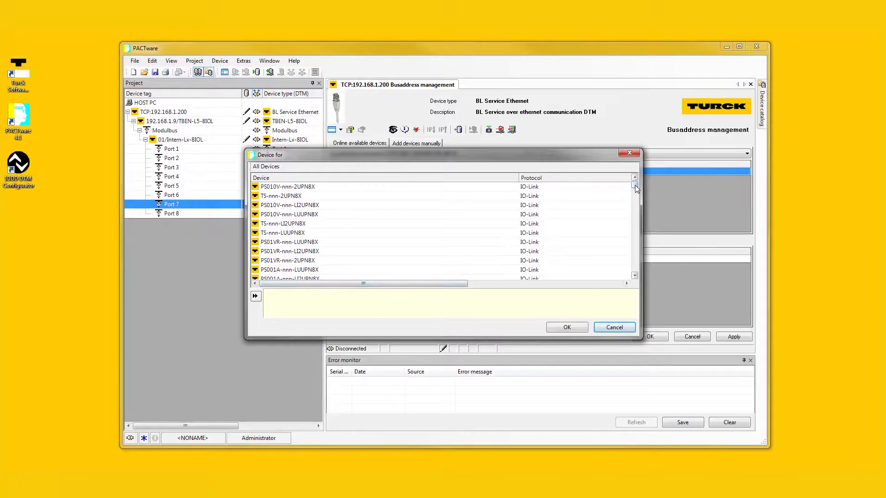
{"action": "left_click_drag", "start_coordinate": [635, 188], "coordinate": [635, 269]}
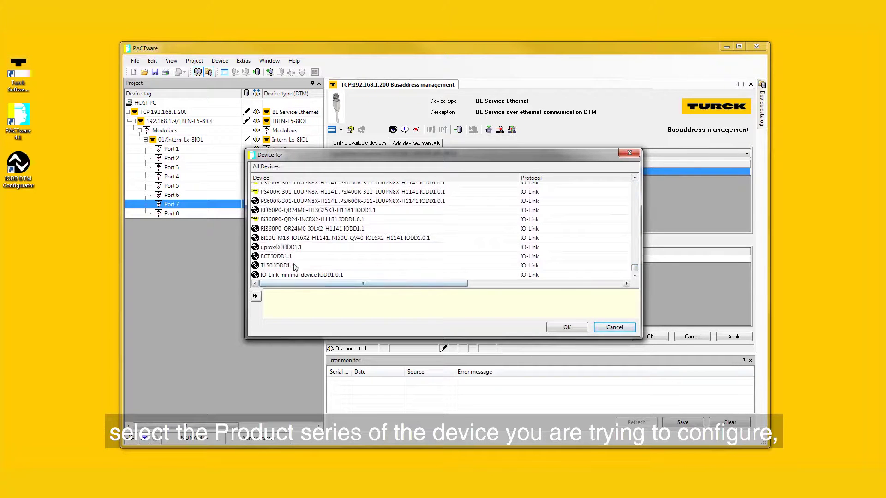
{"action": "left_click", "coordinate": [284, 258]}
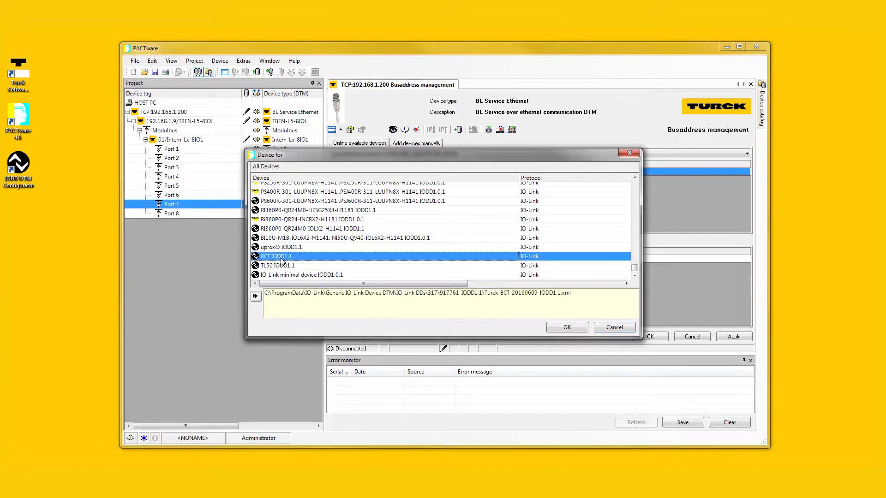
{"action": "left_click", "coordinate": [564, 328]}
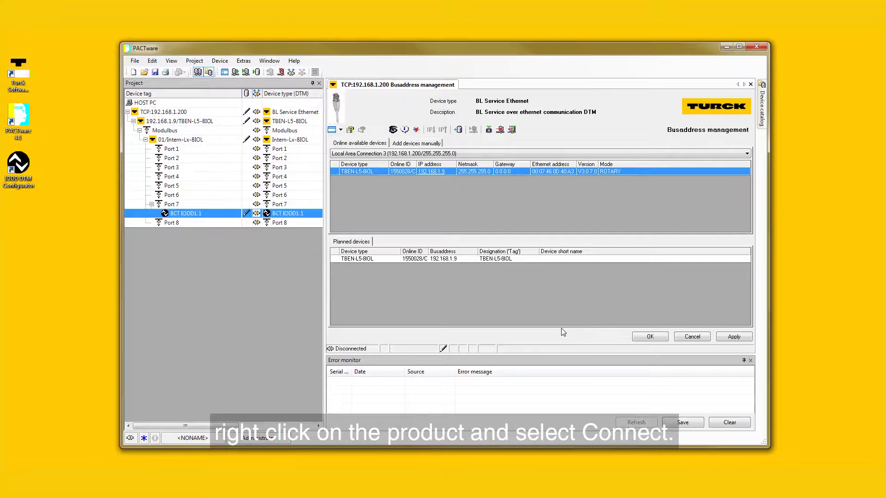
{"action": "right_click", "coordinate": [284, 213]}
Connect the BCT sensor, open its parameters and read them from the device
{"action": "left_click", "coordinate": [317, 220]}
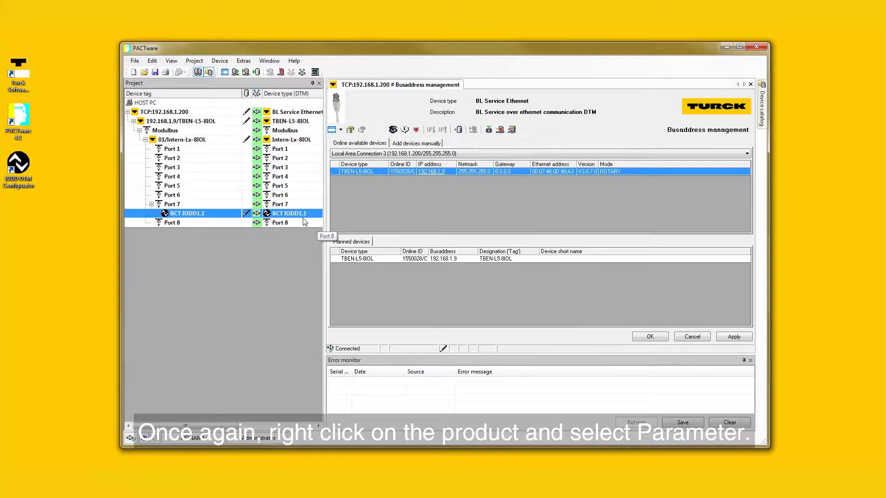
{"action": "right_click", "coordinate": [300, 214]}
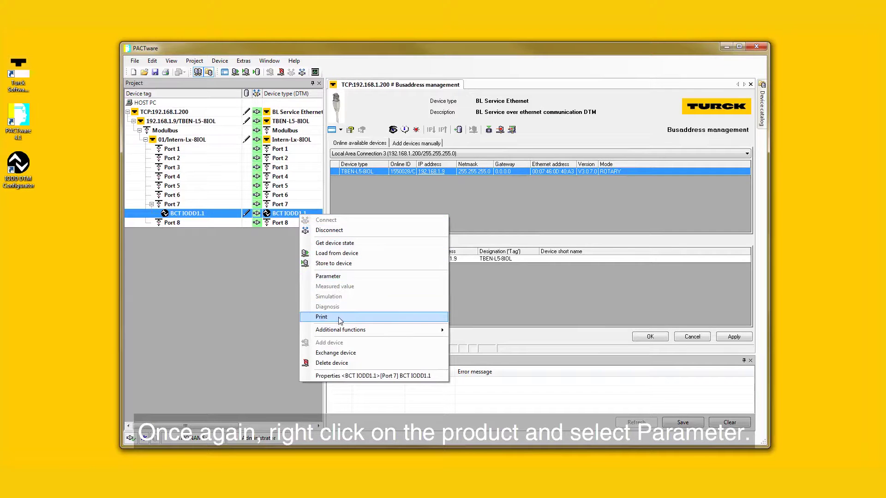
{"action": "left_click", "coordinate": [339, 277]}
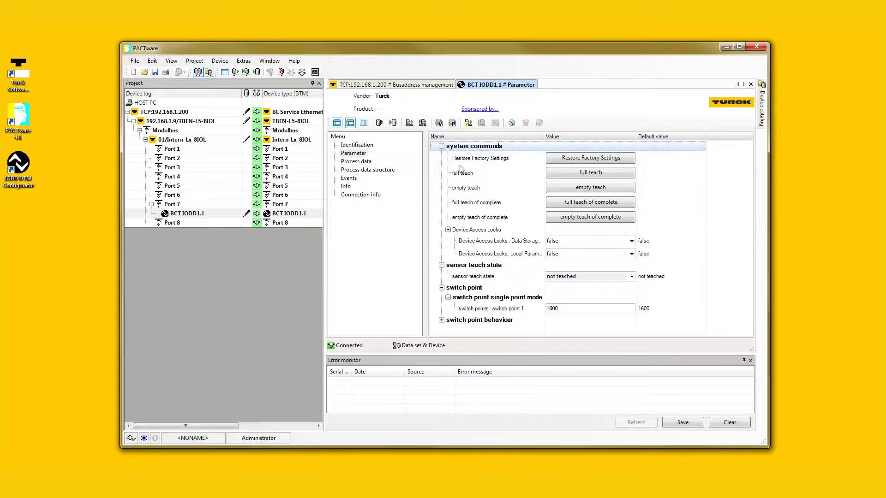
{"action": "left_click", "coordinate": [409, 124]}
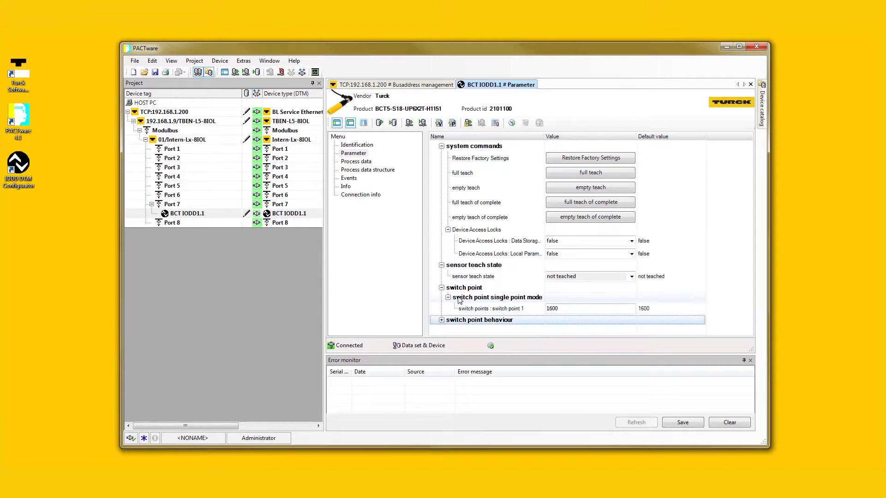
Set the switch point output function to normally close and write it to the sensor
{"action": "left_click", "coordinate": [442, 321]}
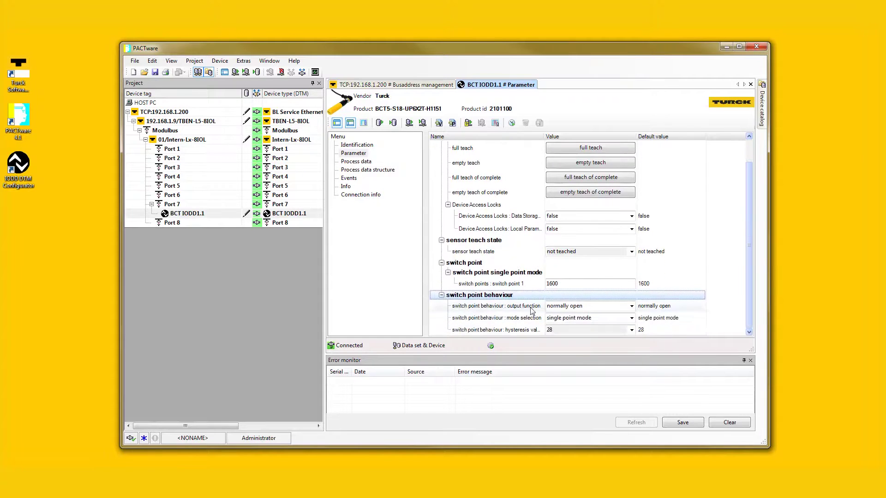
{"action": "left_click", "coordinate": [632, 305]}
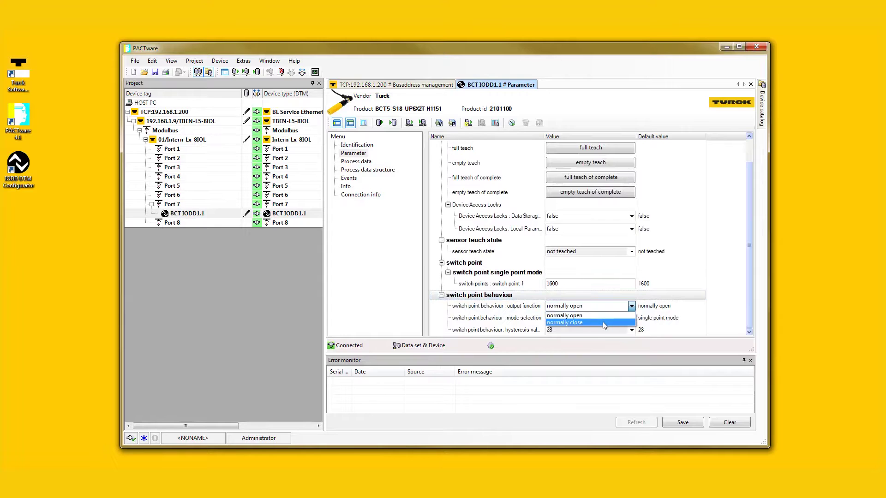
{"action": "left_click", "coordinate": [602, 322]}
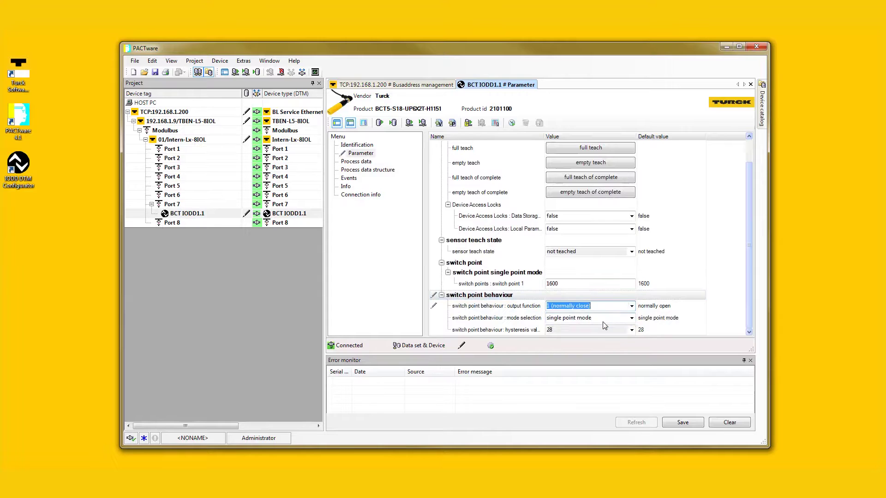
{"action": "left_click", "coordinate": [422, 124]}
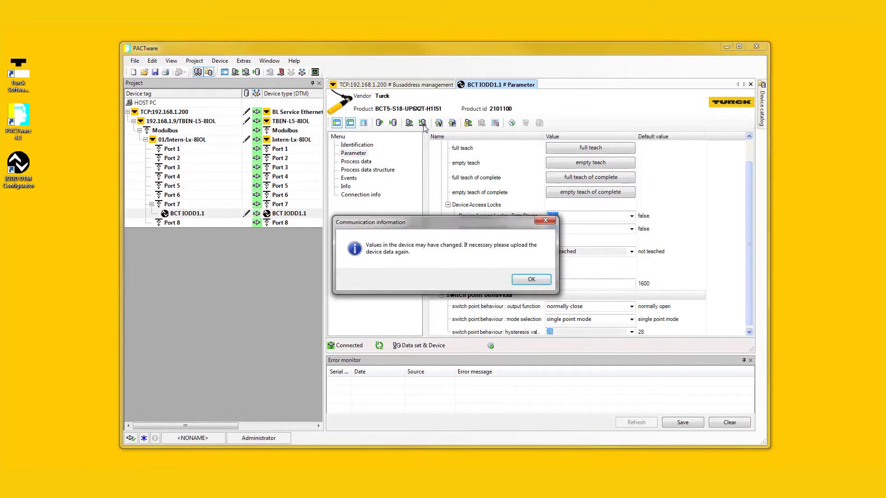
{"action": "left_click", "coordinate": [531, 279]}
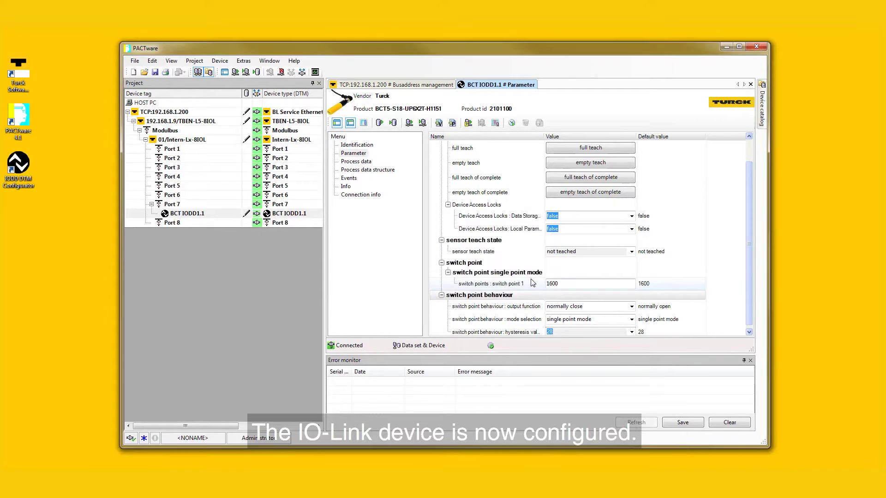